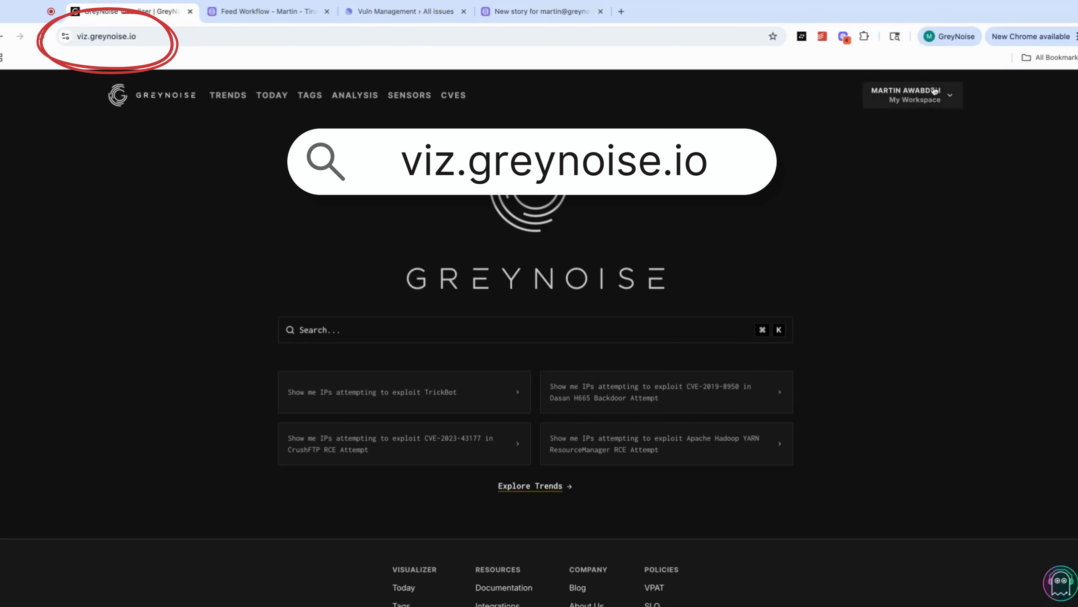
Open the workspace's Feeds page and create a new feed named "CVE Status Change - ITW Activity"
left_click(934, 97)
left_click(825, 299)
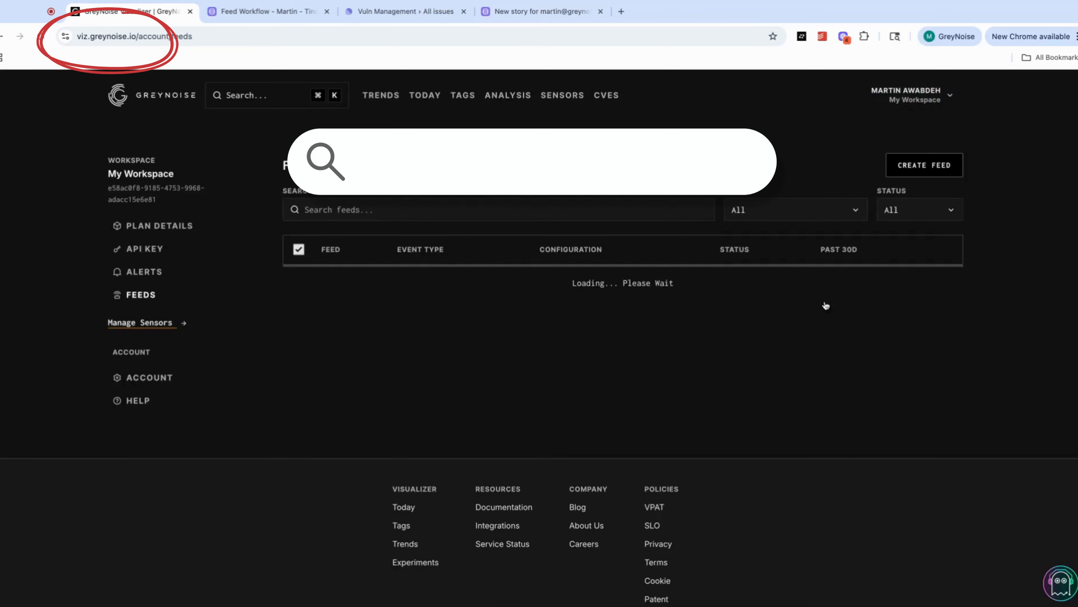
left_click(910, 165)
left_click(910, 165)
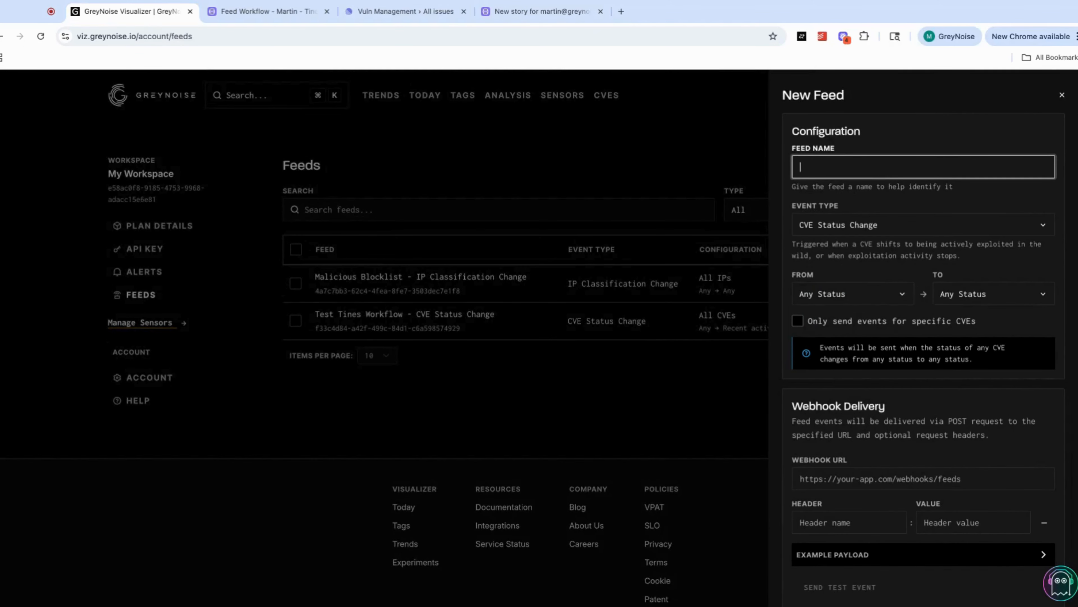
type("CVE Status Change - ITW Activity")
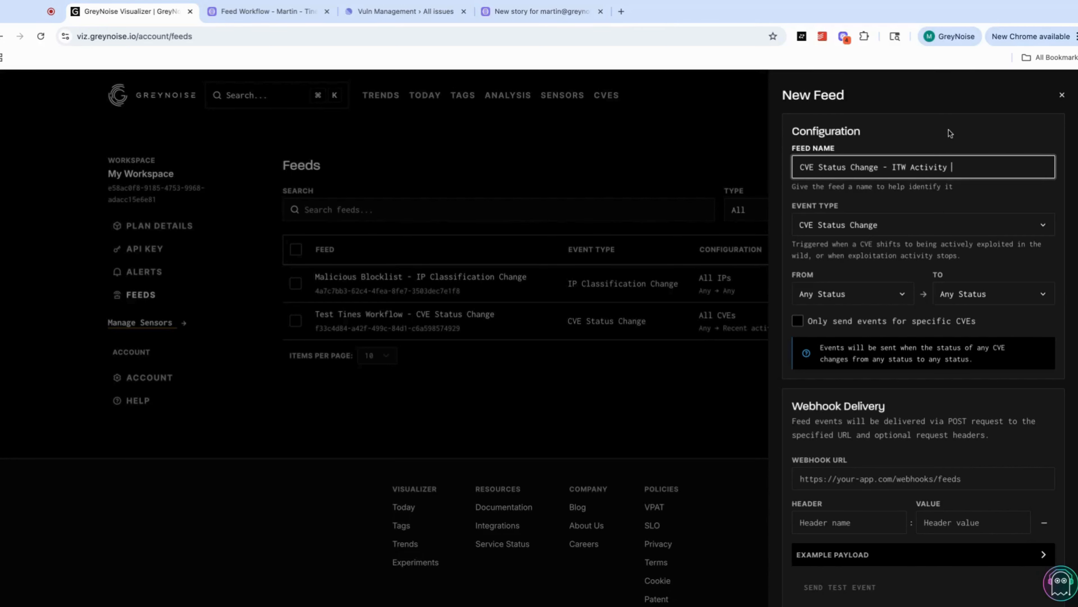
Set the feed to trigger on CVE Status Change from Any Status to Recent Activity, leaving it unrestricted to specific CVEs
left_click(873, 224)
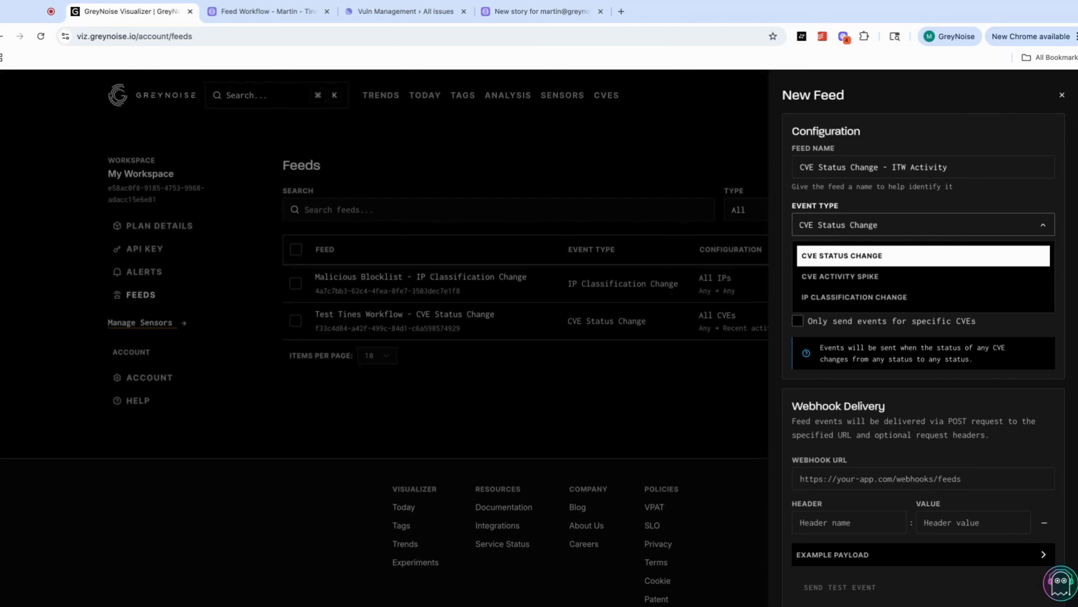
left_click(879, 255)
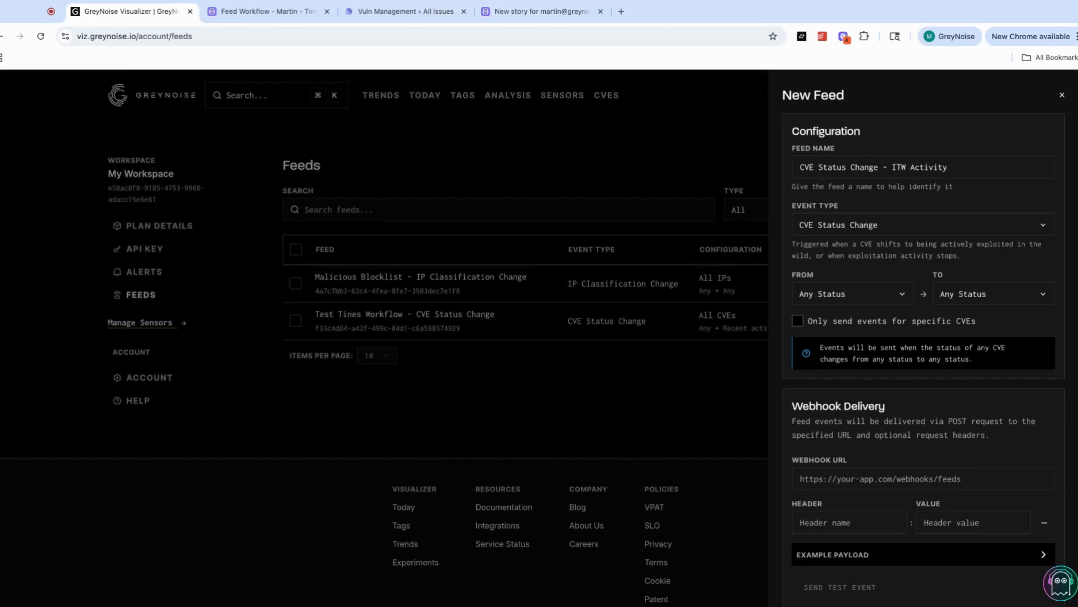
left_click(890, 295)
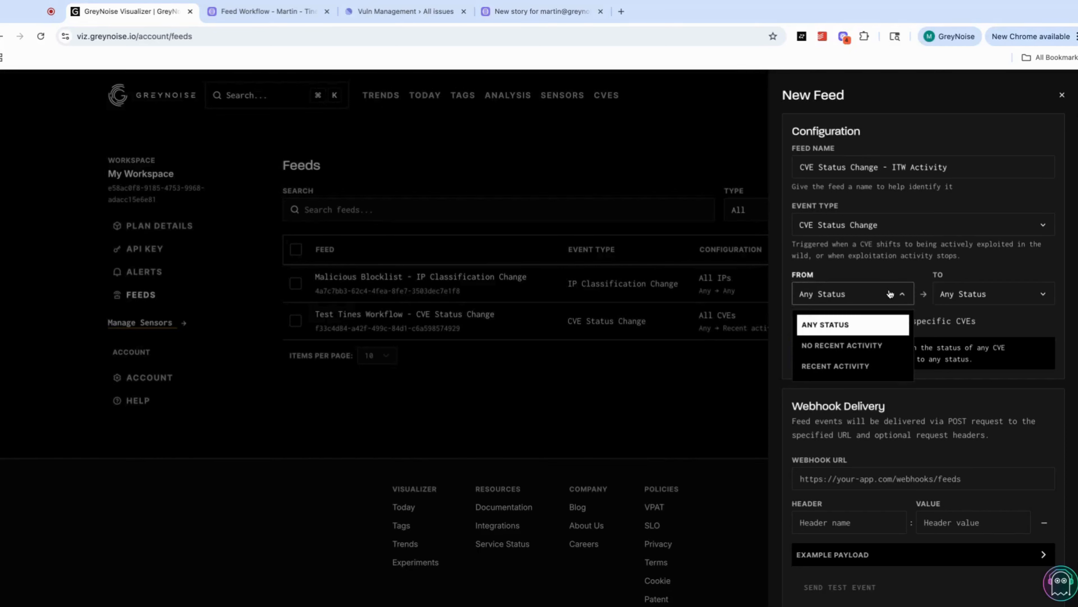
left_click(879, 325)
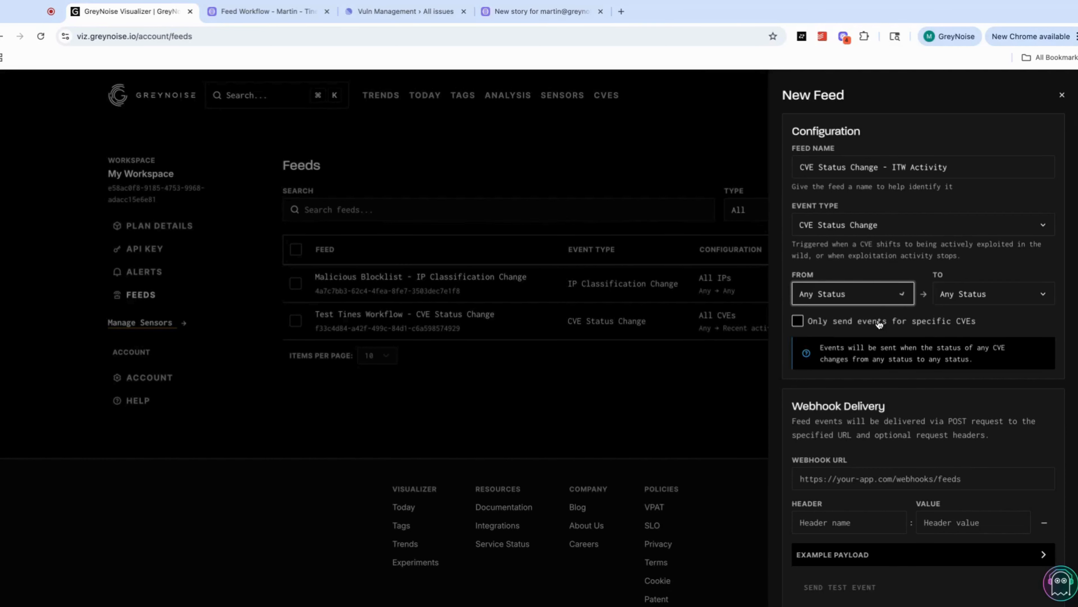
left_click(968, 298)
left_click(974, 365)
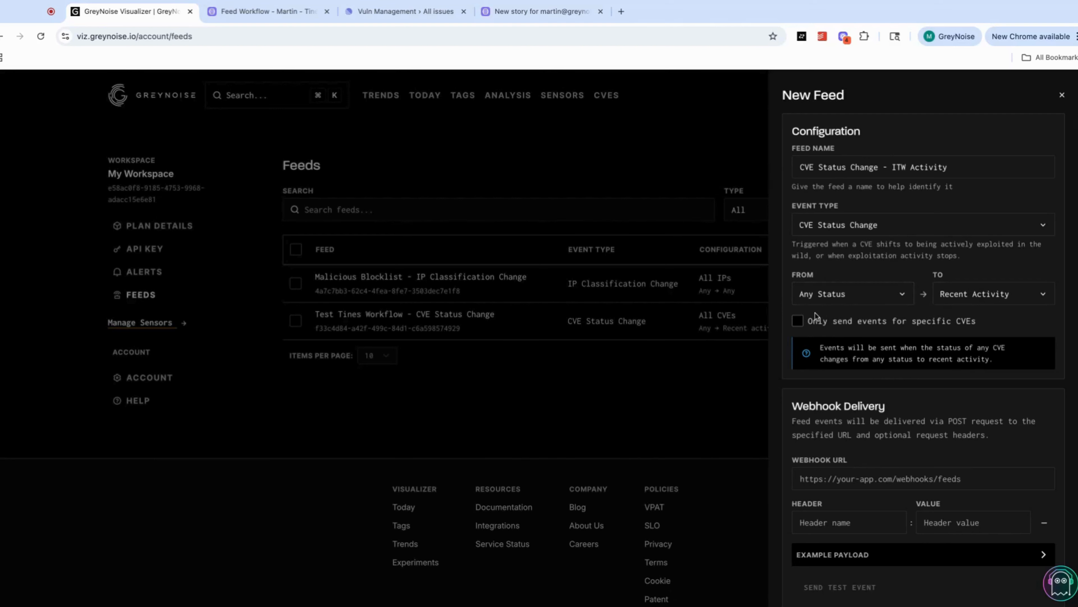
left_click(797, 321)
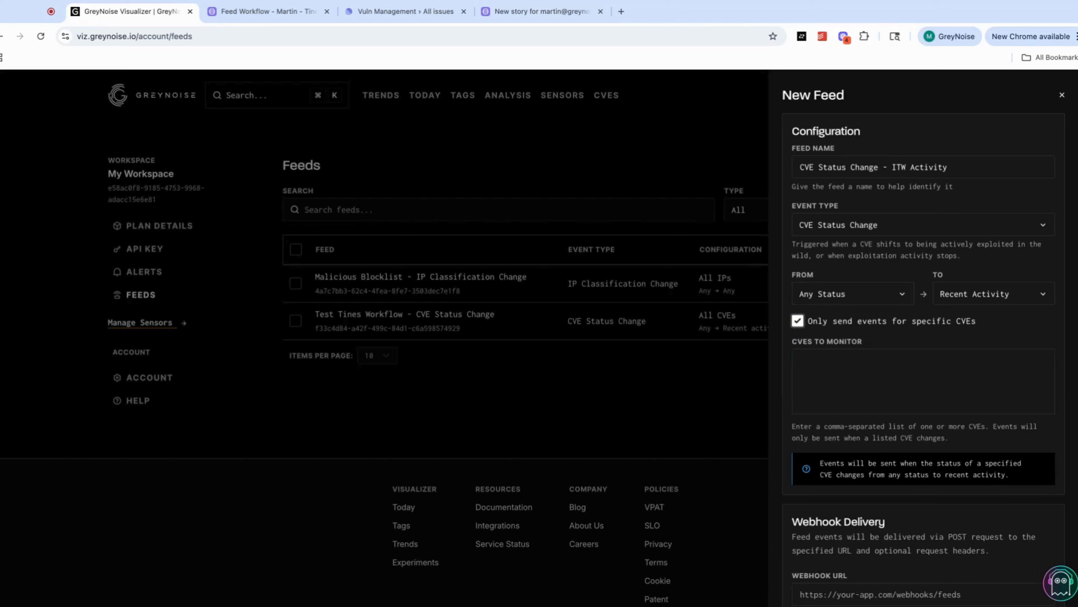
left_click(798, 322)
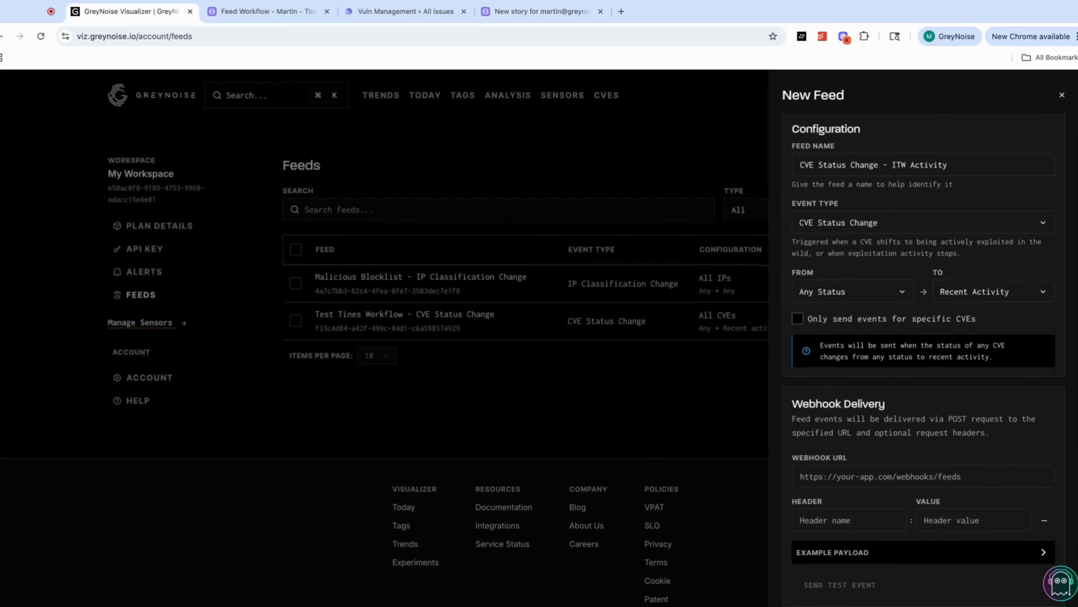
Switch to the new Tines story, add a Webhook action to the canvas, and copy its webhook URL
scroll(923, 359, "down", 1)
scroll(923, 359, "down", 2)
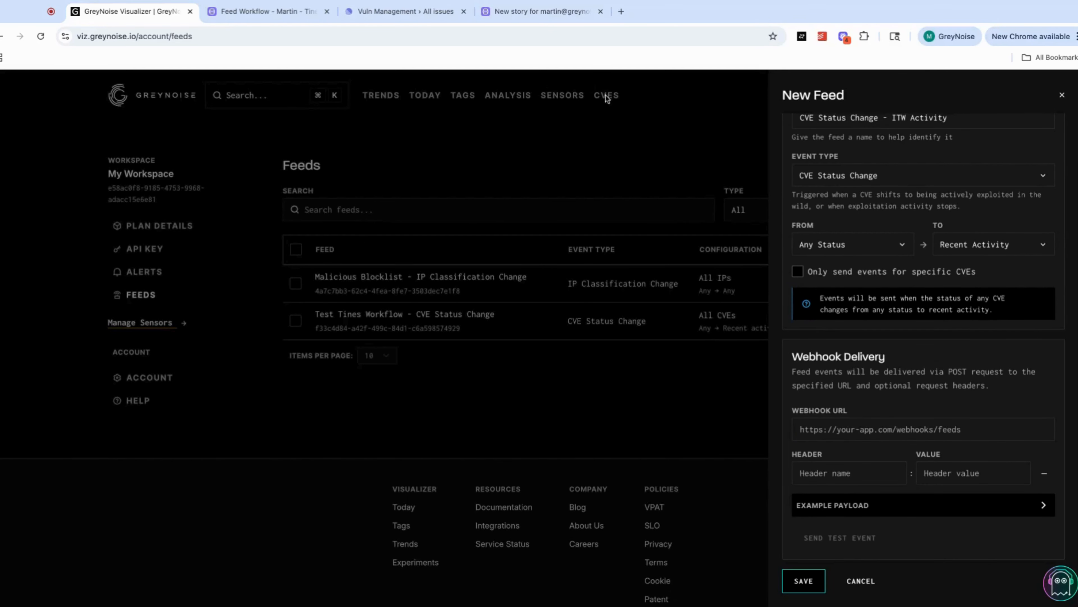
left_click(539, 13)
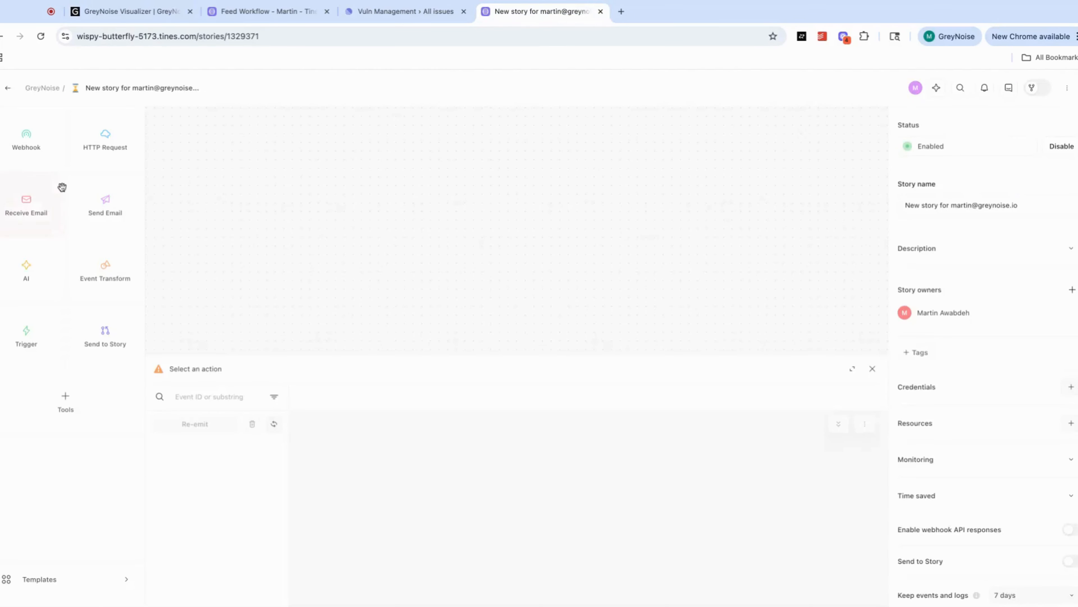
left_click_drag(34, 147, 533, 172)
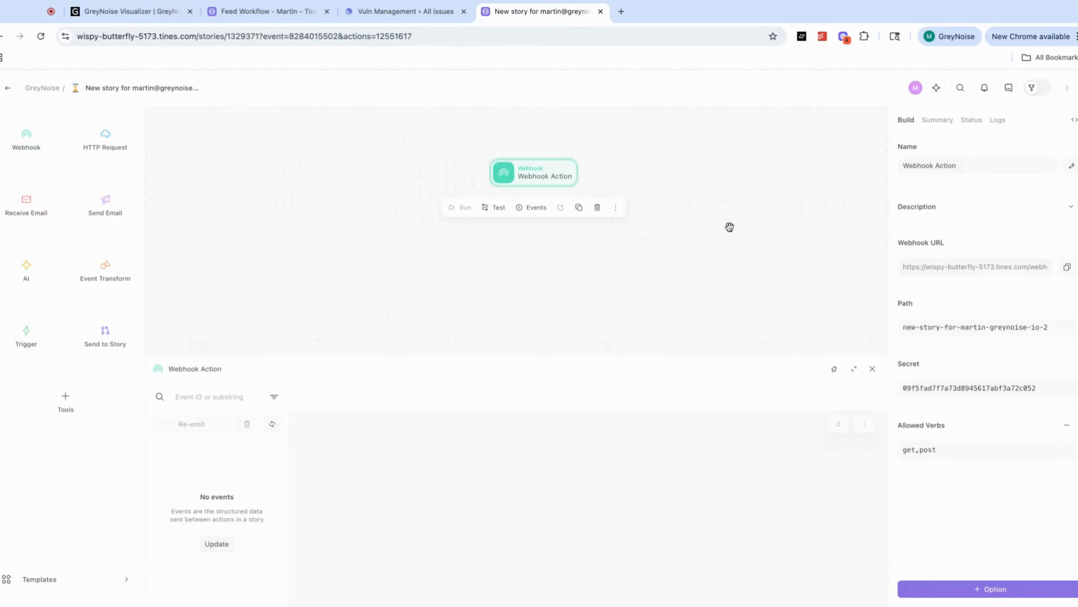
left_click(1068, 266)
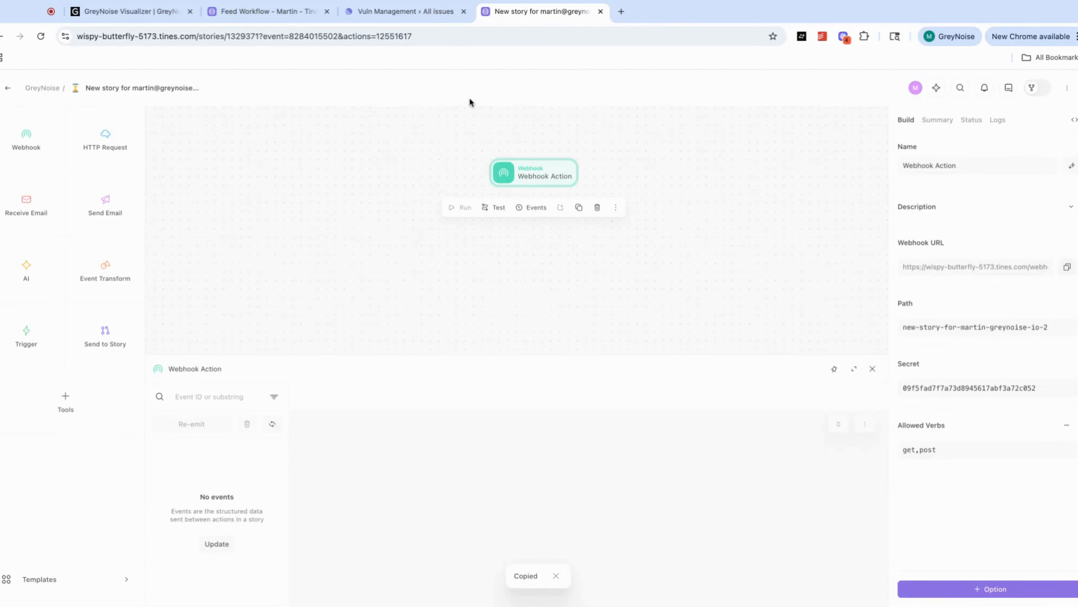
Return to the new GreyNoise feed and paste the copied secret webhook URL as its delivery address
left_click(114, 17)
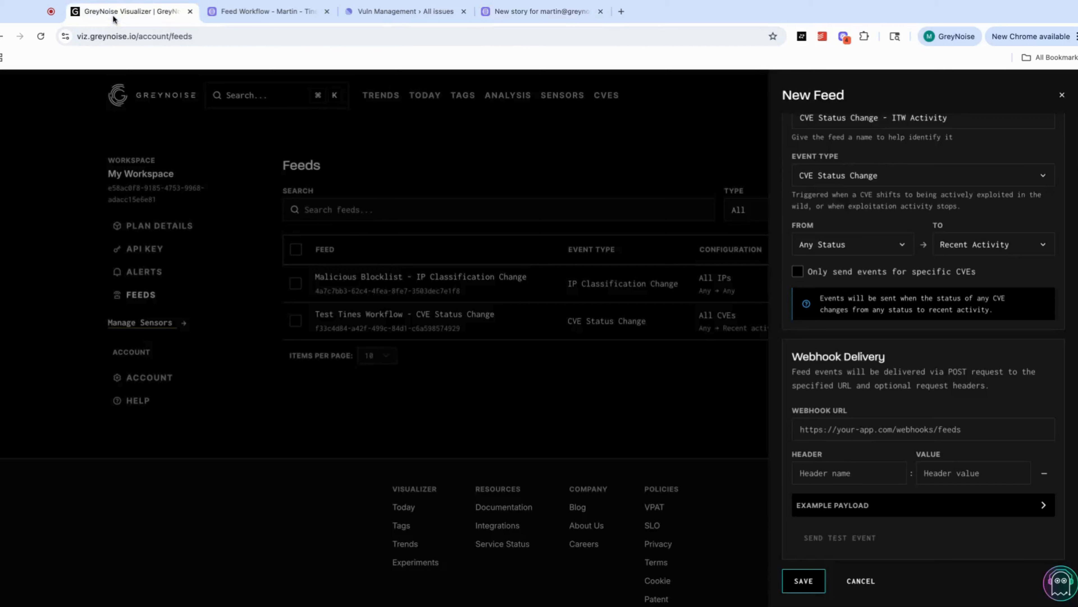
left_click(839, 430)
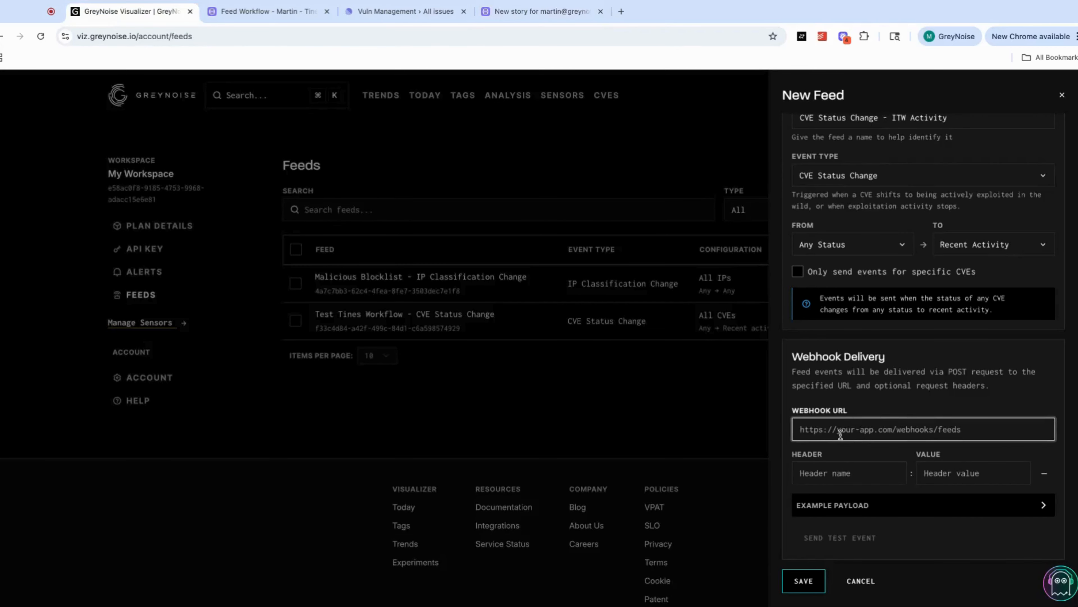
key("super+v")
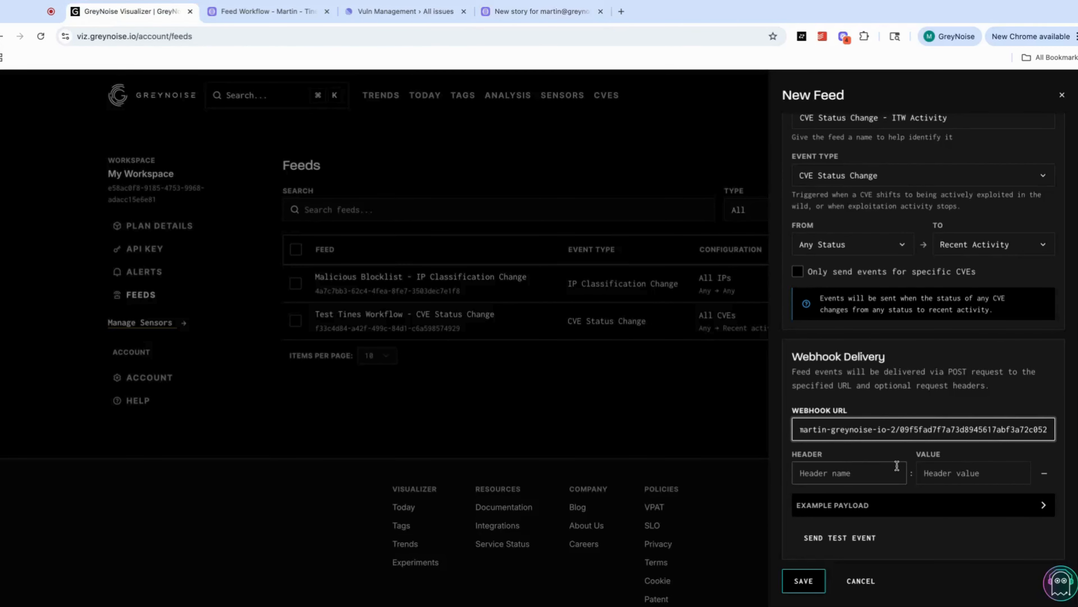
Expand the feed's example payload and send a test event to the webhook
scroll(900, 486, "down", 1)
left_click(901, 504)
scroll(901, 501, "down", 3)
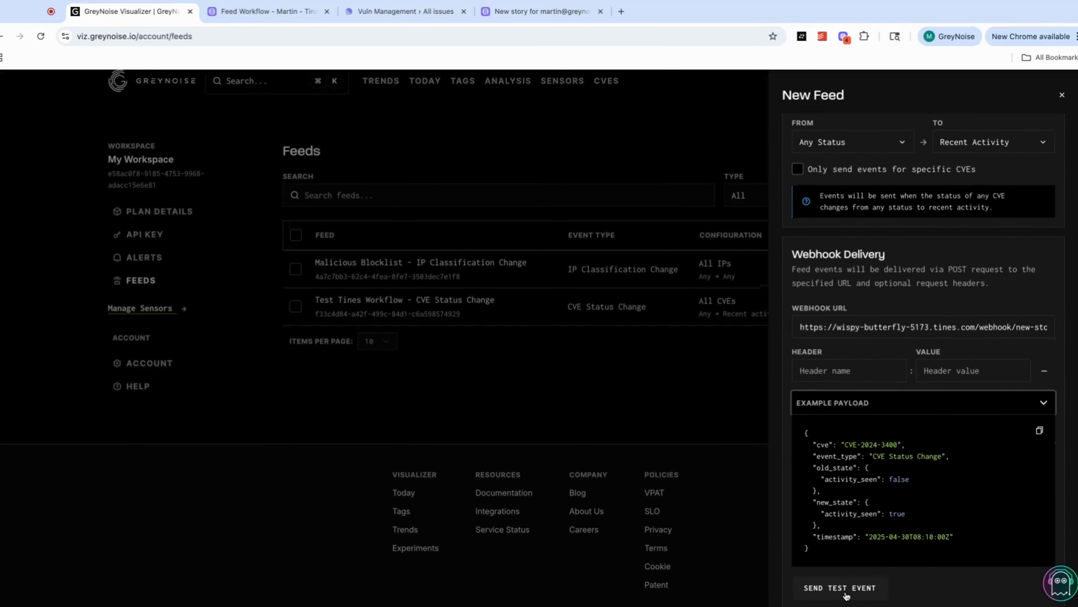
left_click(858, 595)
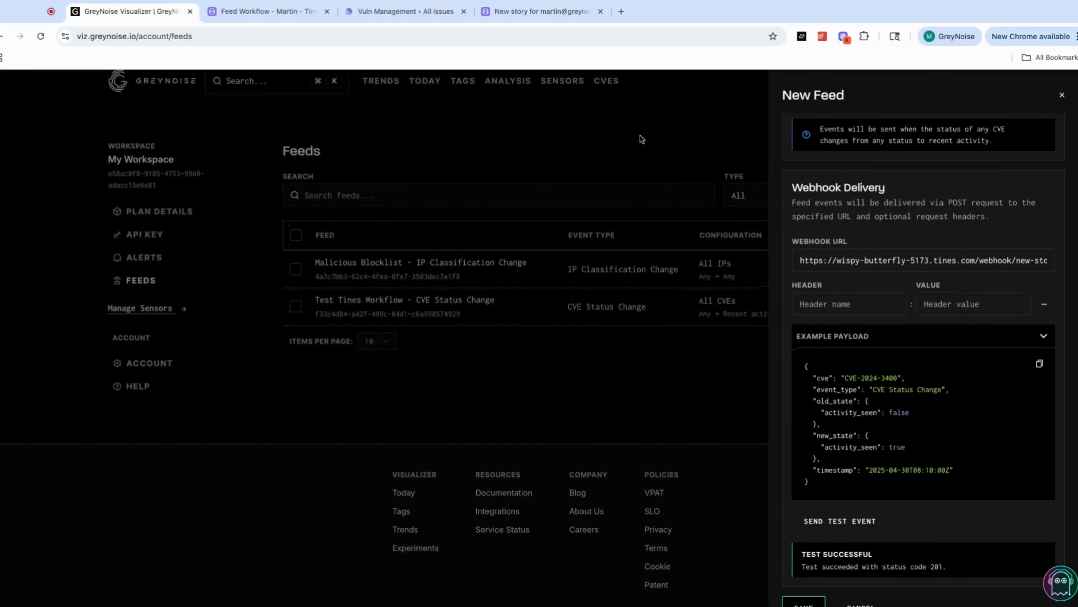
Switch to the Tines story and examine the received webhook event's response, body, new_state and old_state data
left_click(546, 12)
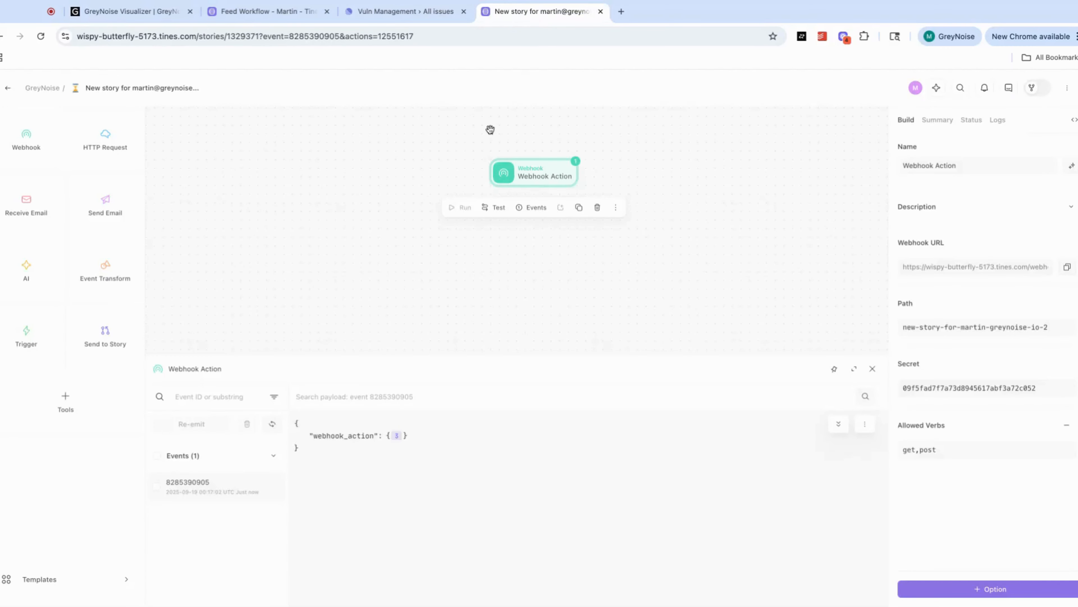
left_click(396, 435)
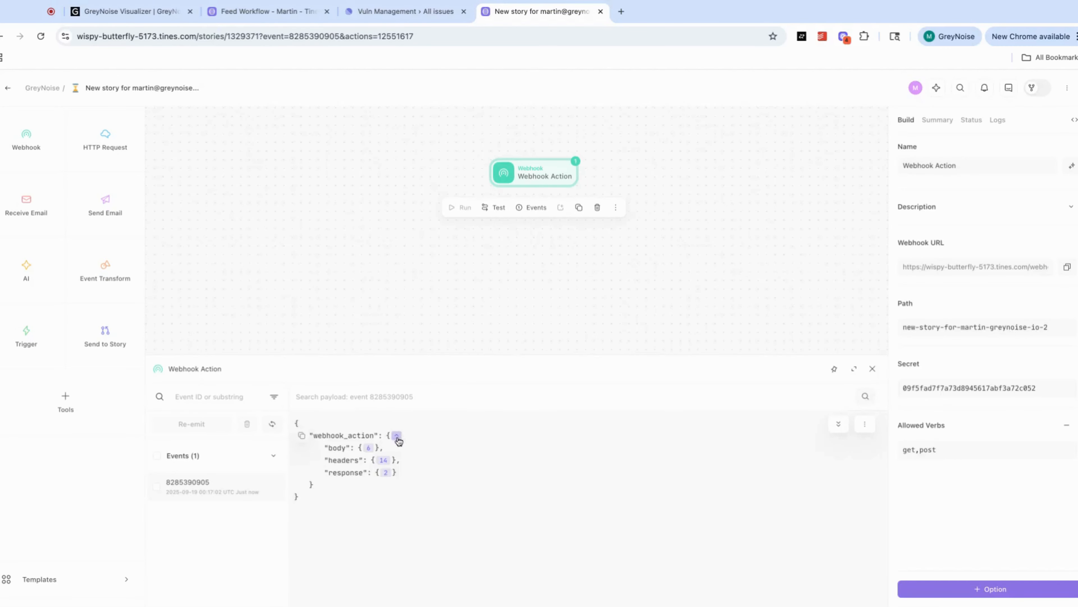
left_click(386, 473)
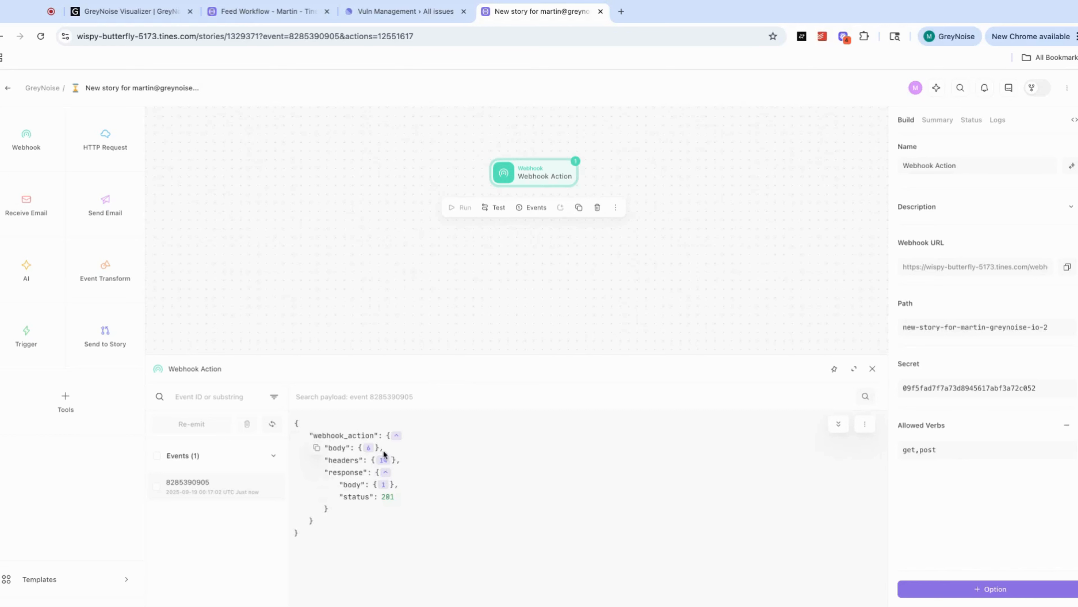
left_click(367, 447)
scroll(515, 473, "down", 1)
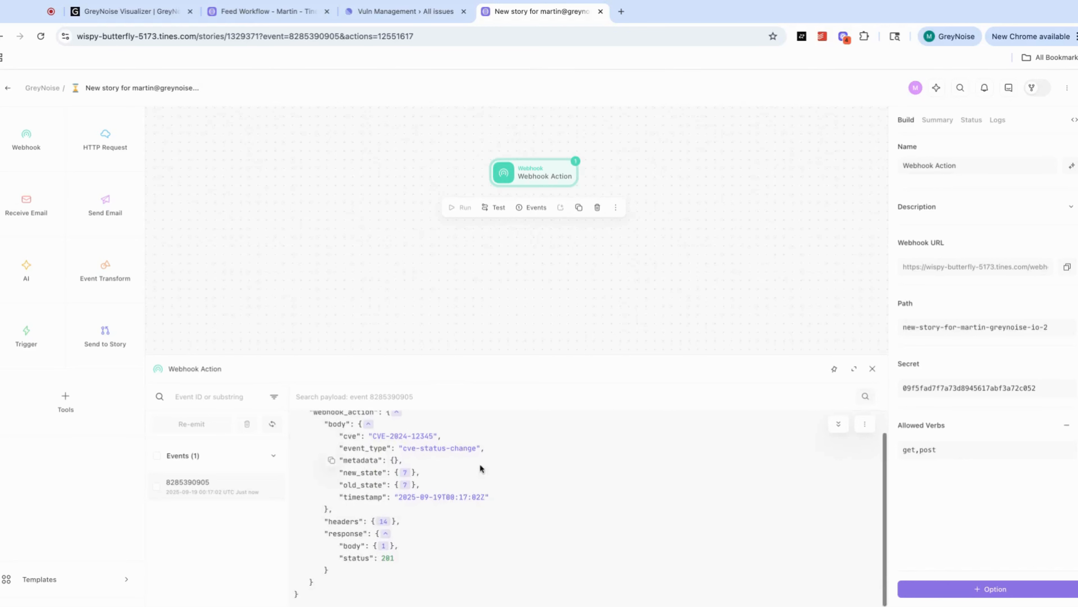
left_click(404, 471)
scroll(458, 485, "down", 2)
scroll(458, 485, "down", 1)
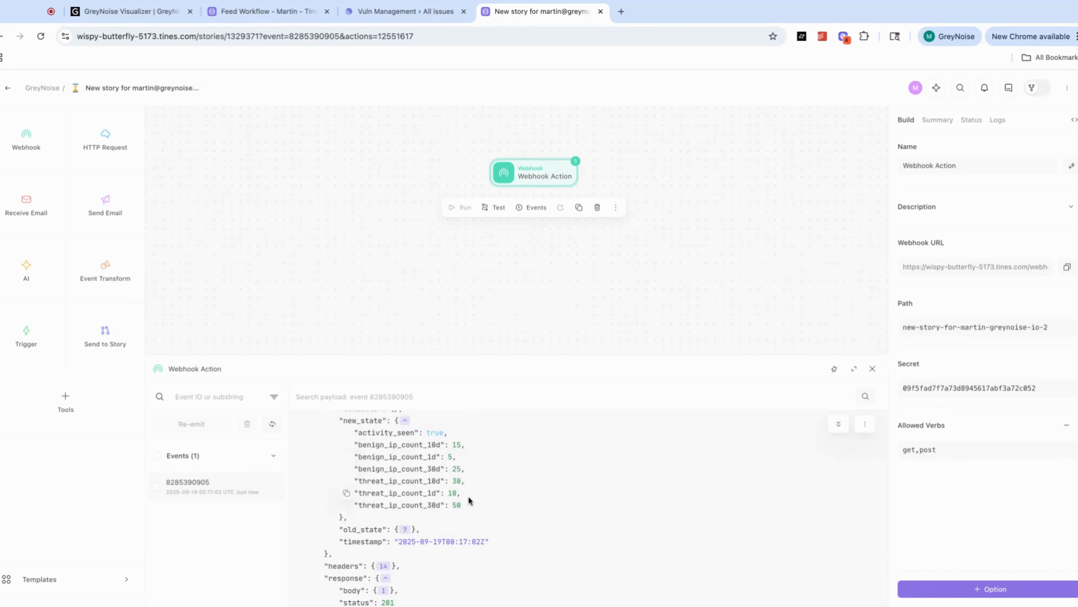
left_click(404, 529)
scroll(517, 514, "down", 3)
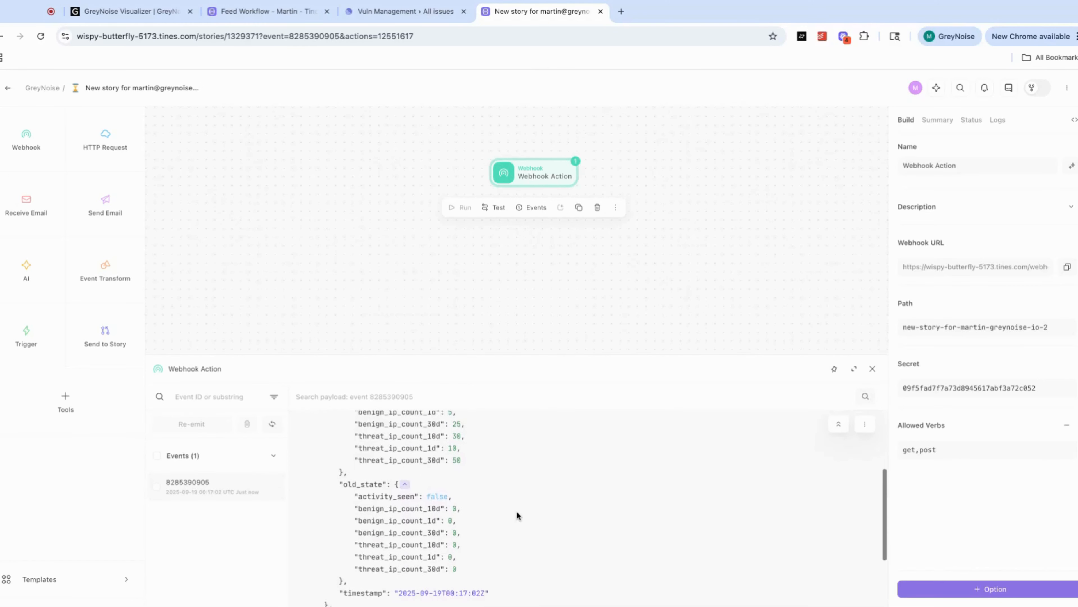
scroll(517, 515, "up", 10)
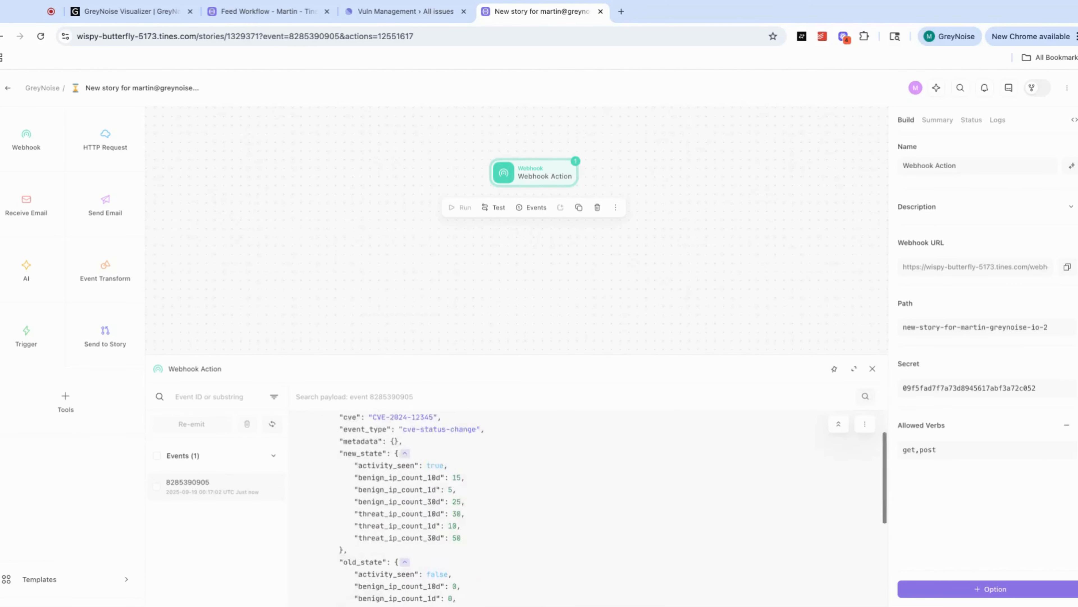
Return to GreyNoise and save the new CVE status change feed
left_click(141, 17)
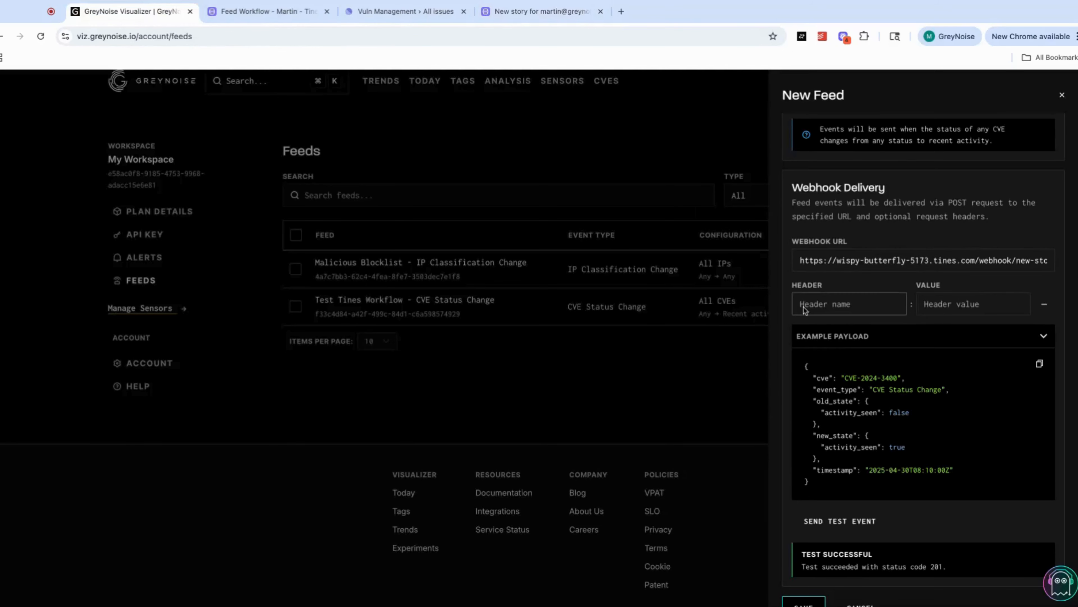
scroll(806, 305, "down", 1)
left_click(812, 580)
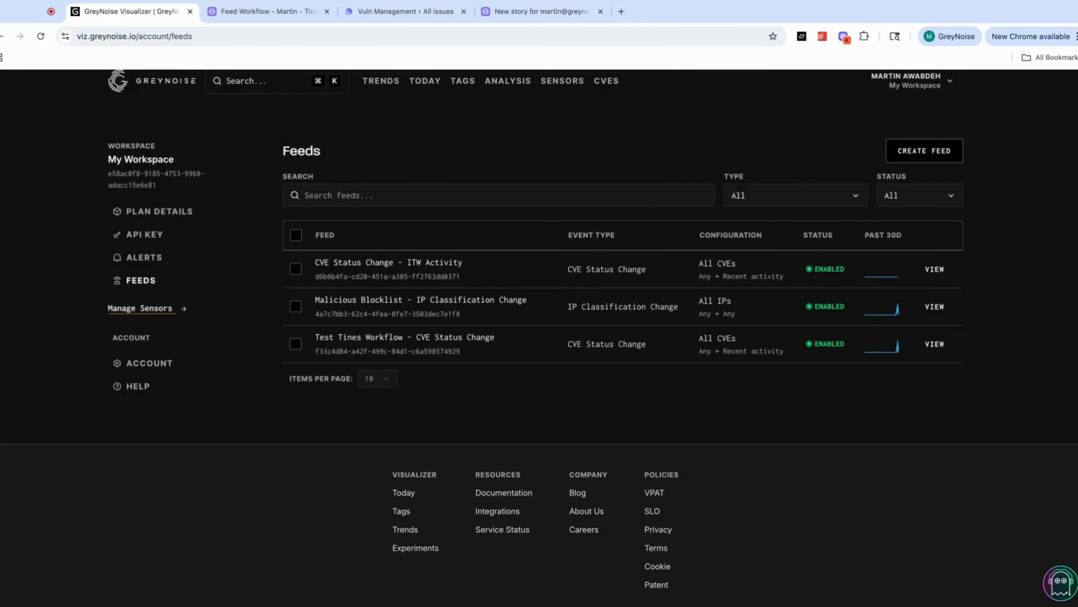
Switch to the Feed Workflow story in Tines and re-emit the selected event of the Webhook action
key("ctrl+Tab")
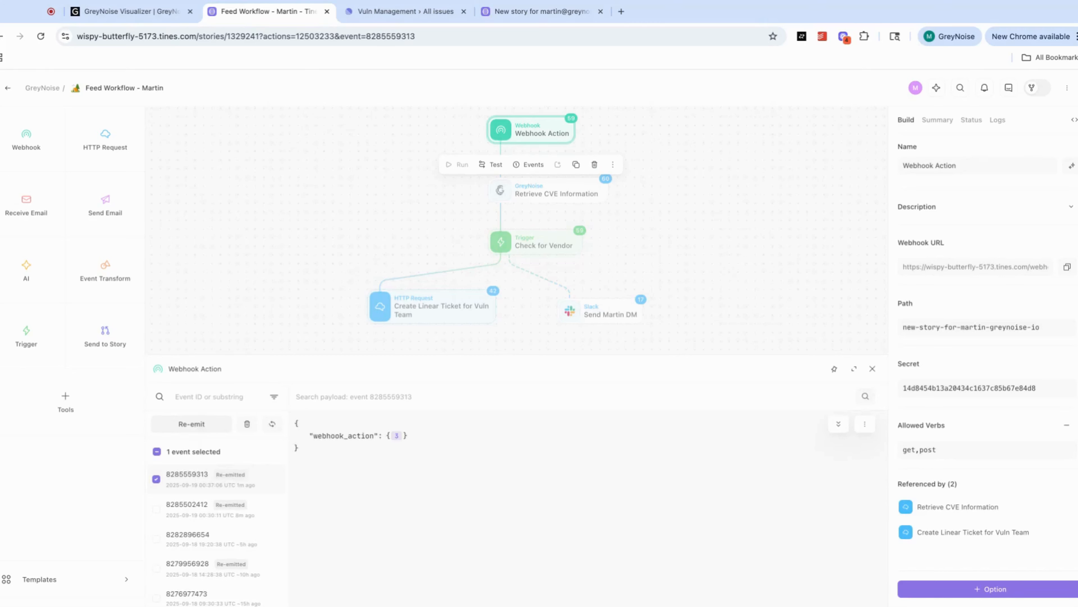
left_click(192, 425)
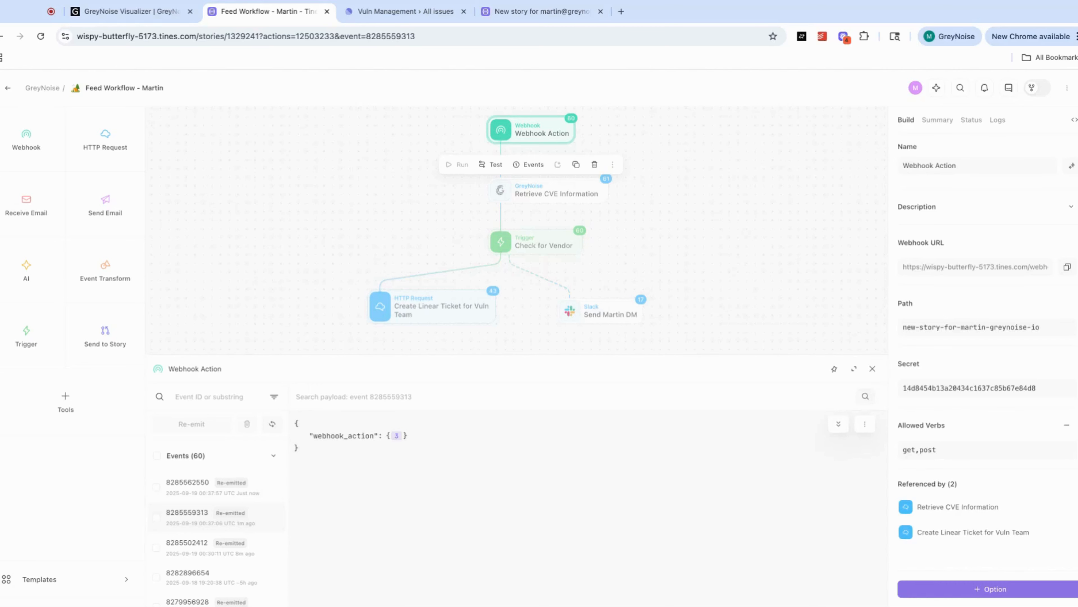
Switch to the Vuln Management issues in Linear and open the New Vulnerability - CVE-2023-43177 ticket
key("ctrl+Tab")
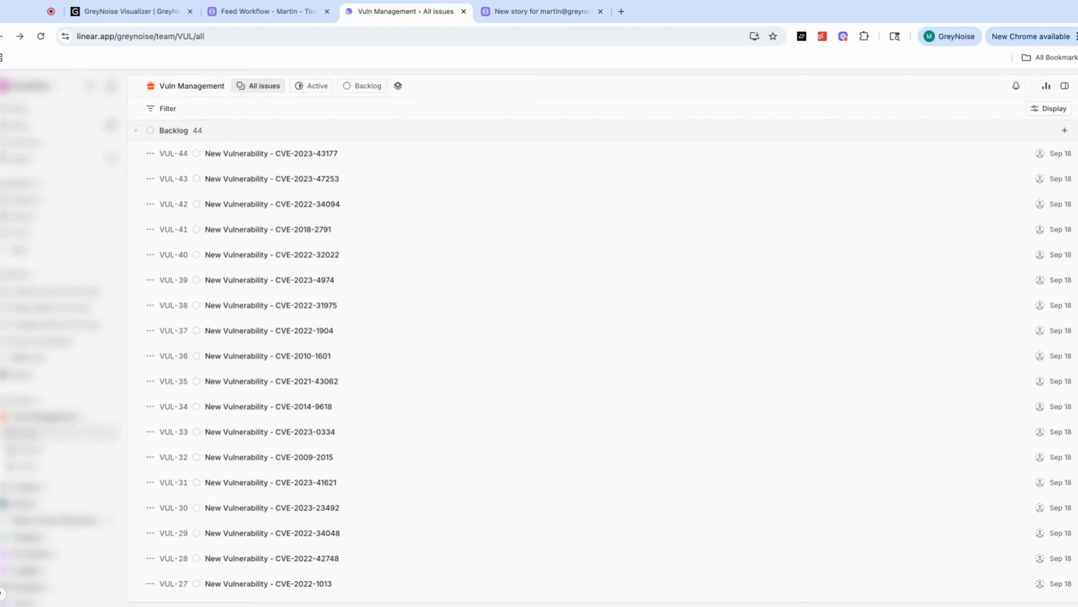
left_click(314, 152)
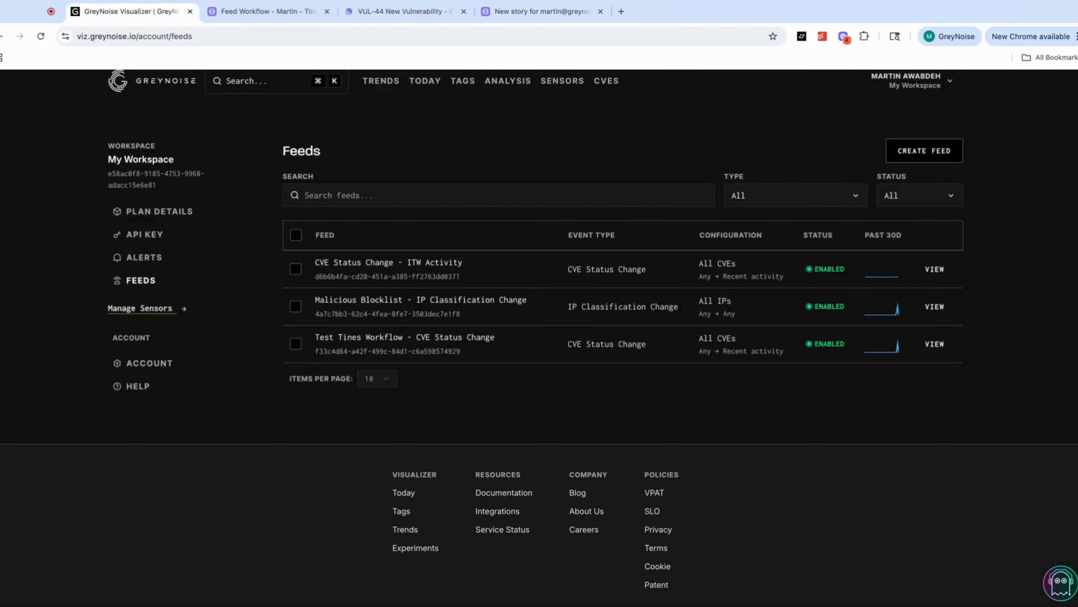
Review the event volume and settings of the "Test Tines Workflow - CVE Status Change" feed in GreyNoise, and return to the Tines feed workflow
scroll(609, 136, "up", 1)
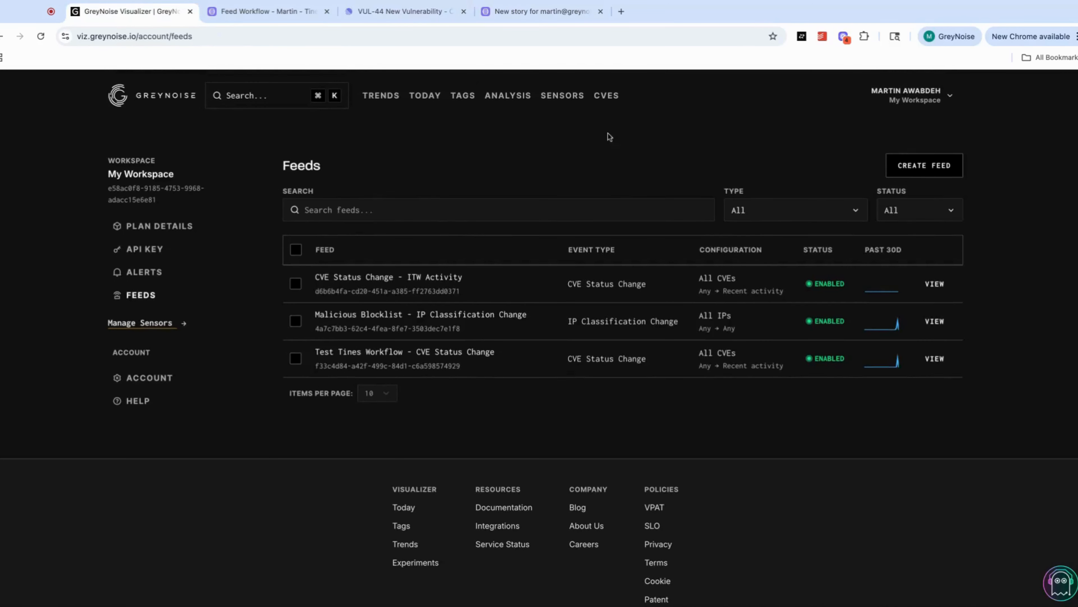
left_click(932, 359)
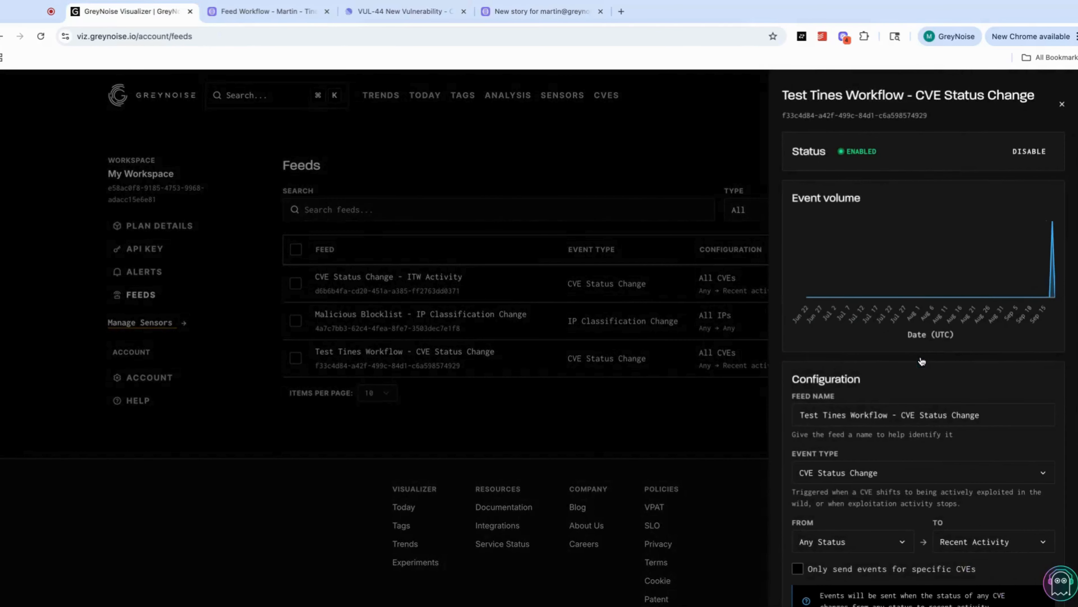
mouse_move(1050, 258)
mouse_move(1054, 226)
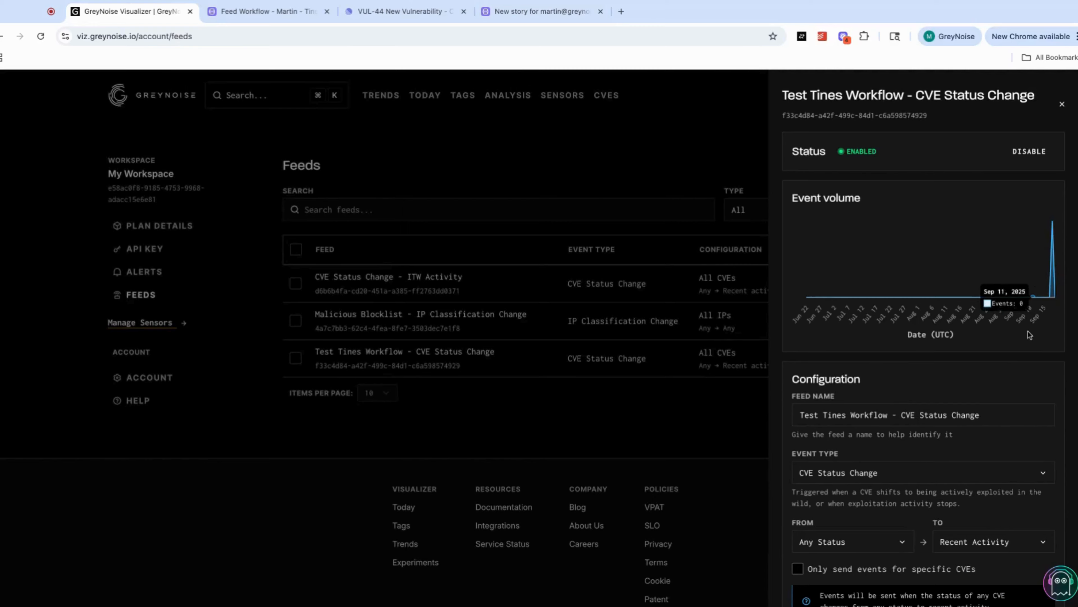
scroll(1032, 314, "down", 4)
scroll(1029, 335, "down", 5)
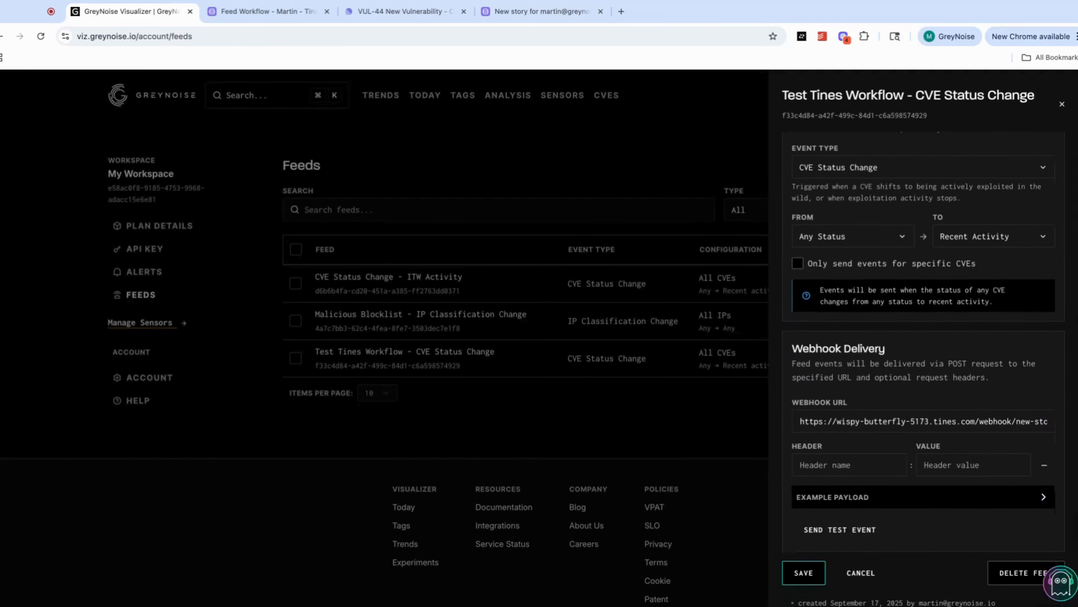
left_click(1062, 104)
left_click(277, 16)
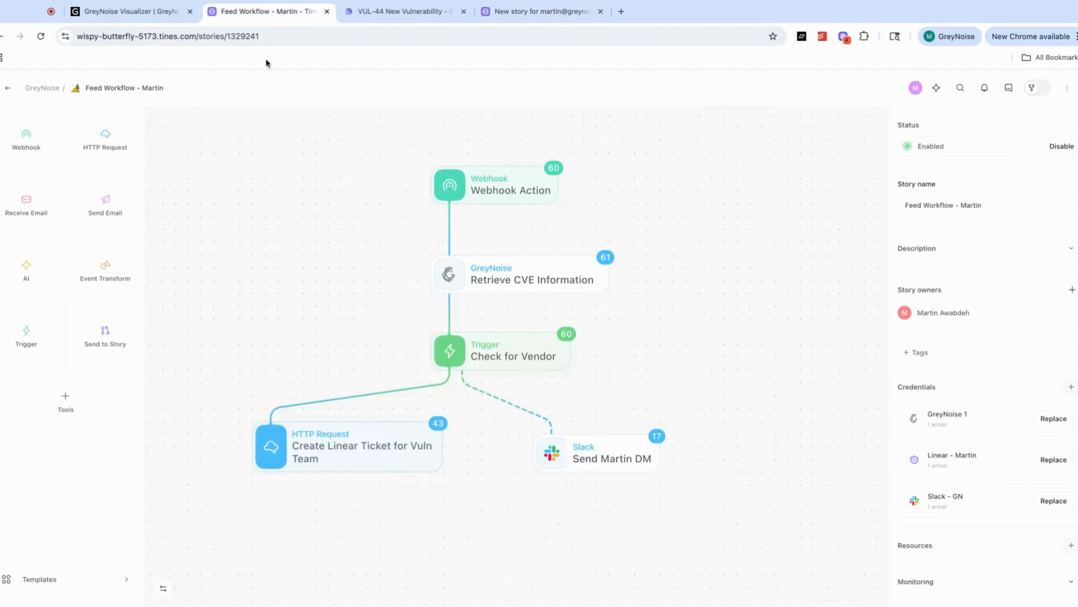